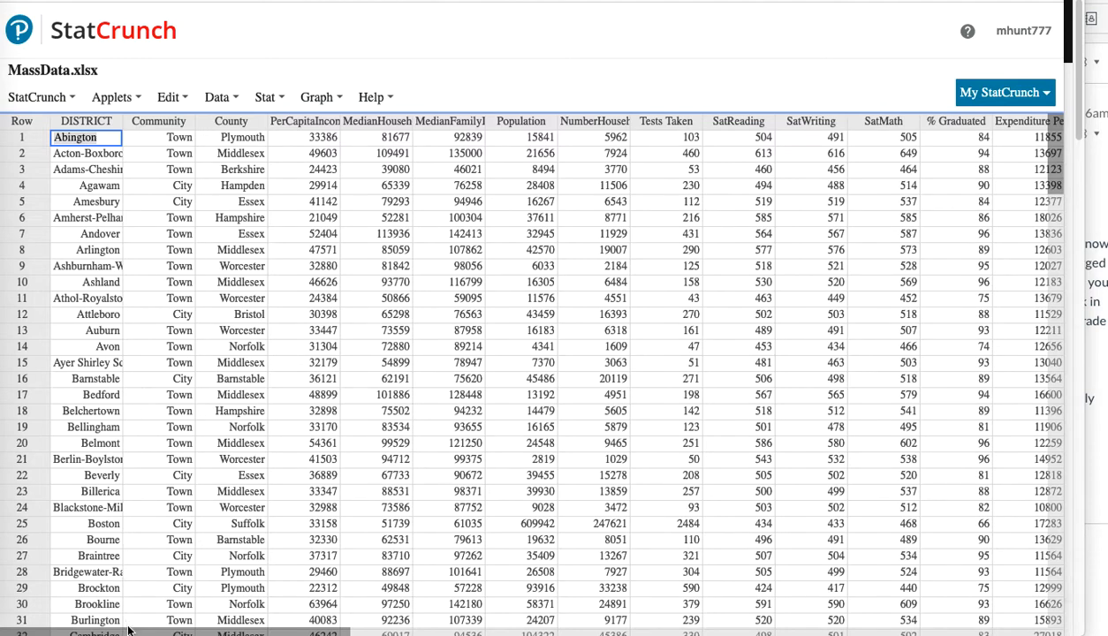
Set up a Simple Linear regression with MedianHouseholdIncome as the X variable and SatMath as the Y variable.
click(281, 99)
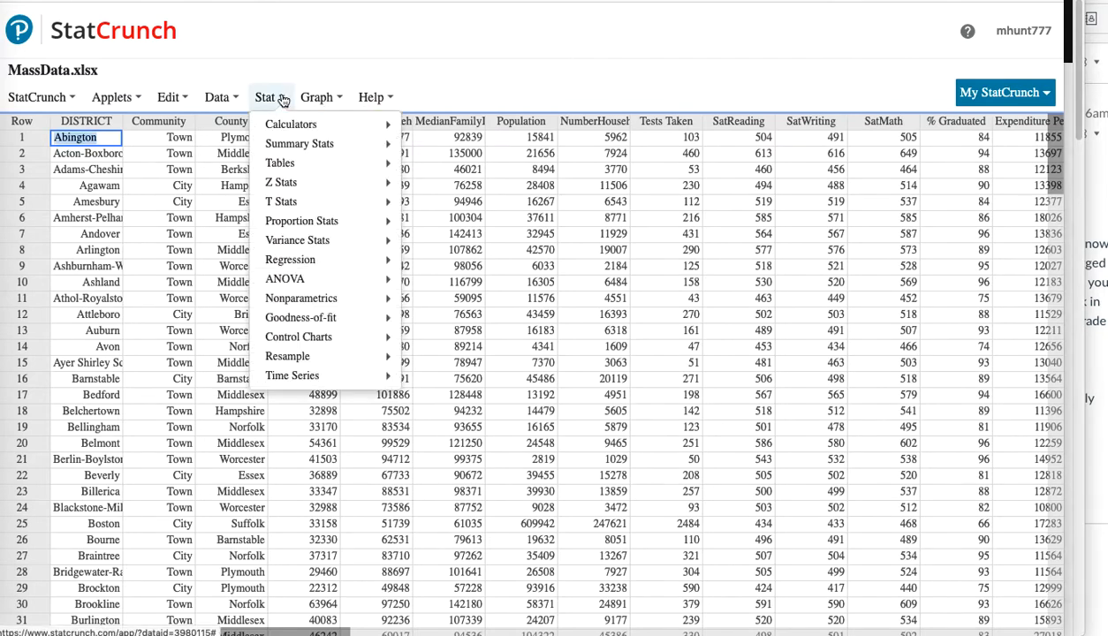
mouse_move(277, 227)
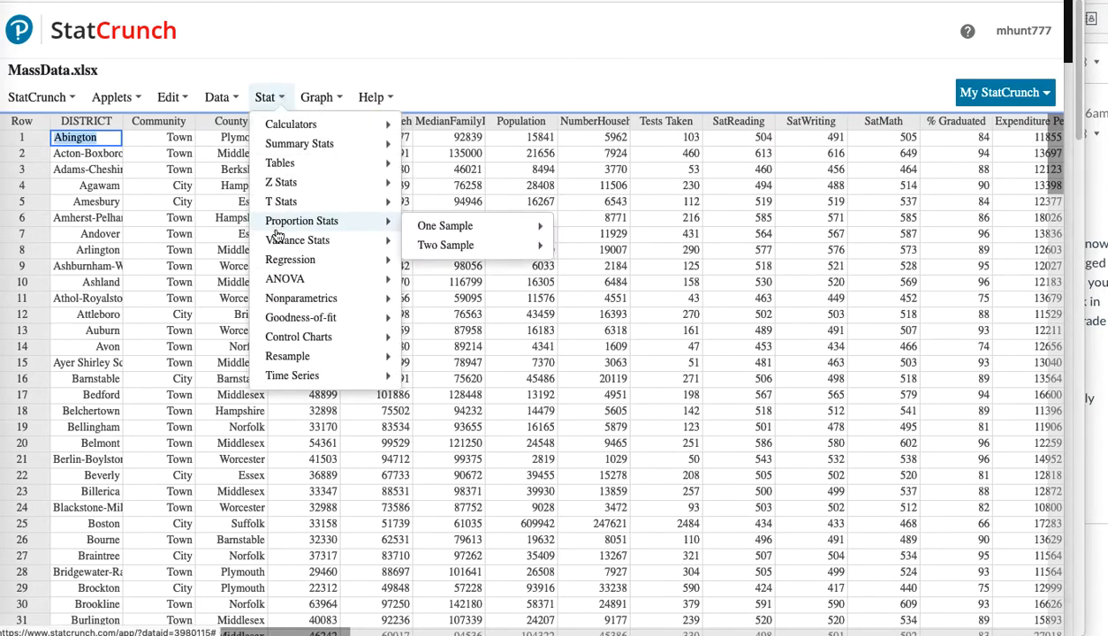
mouse_move(271, 258)
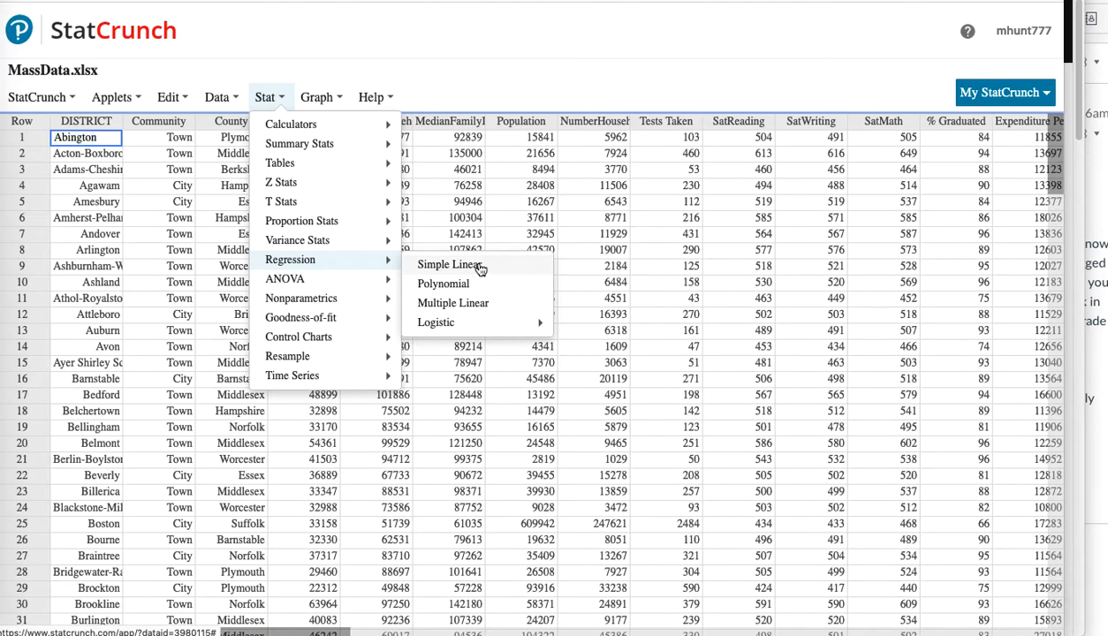
click(478, 265)
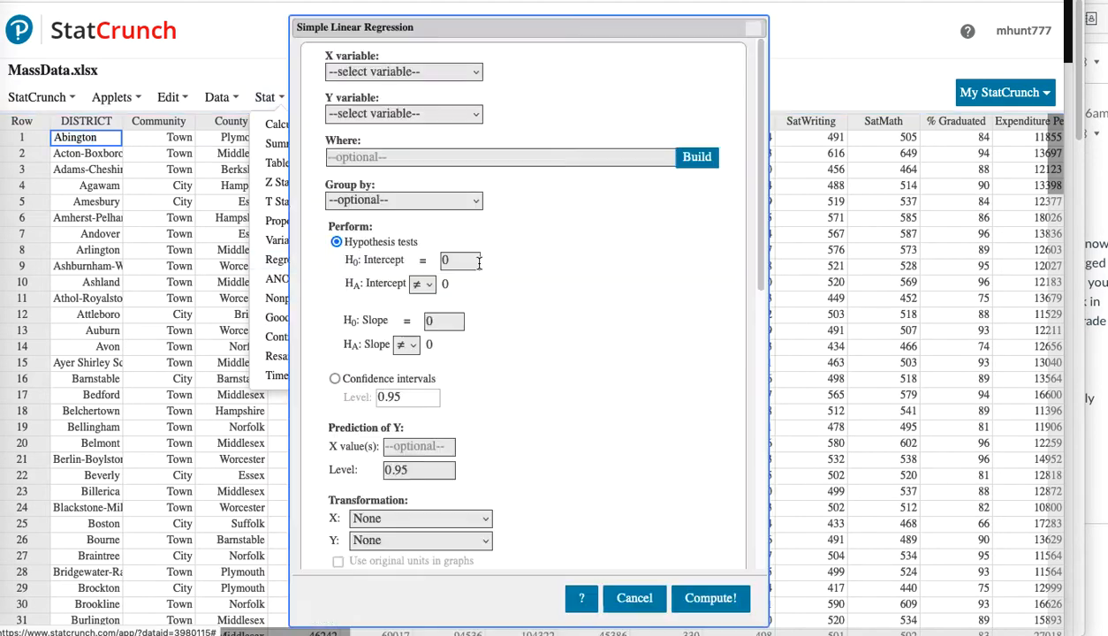
click(477, 76)
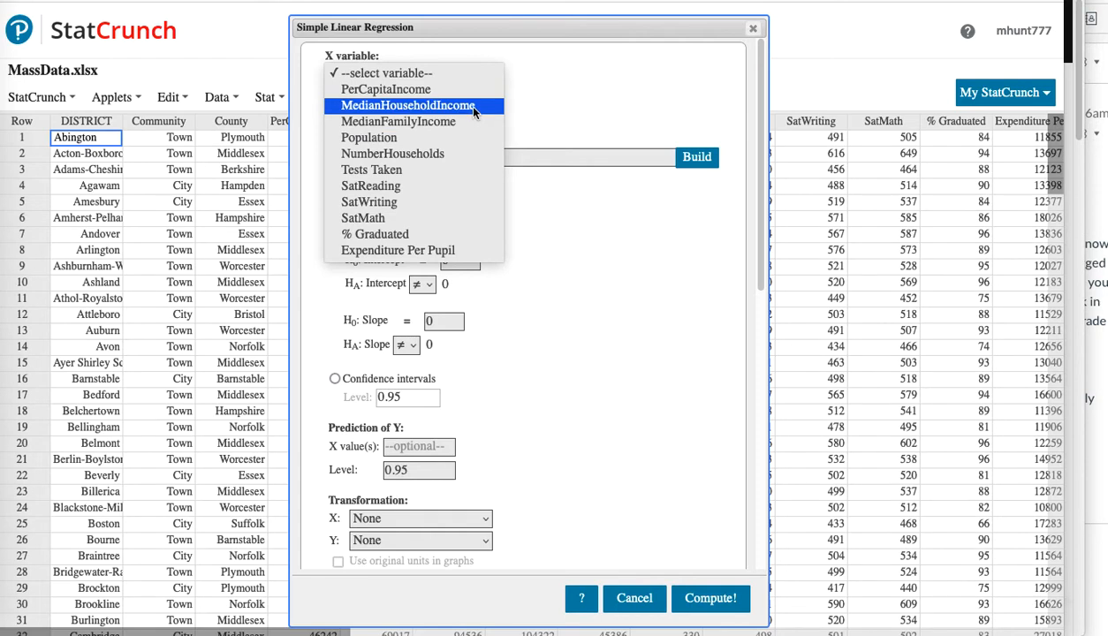
click(475, 108)
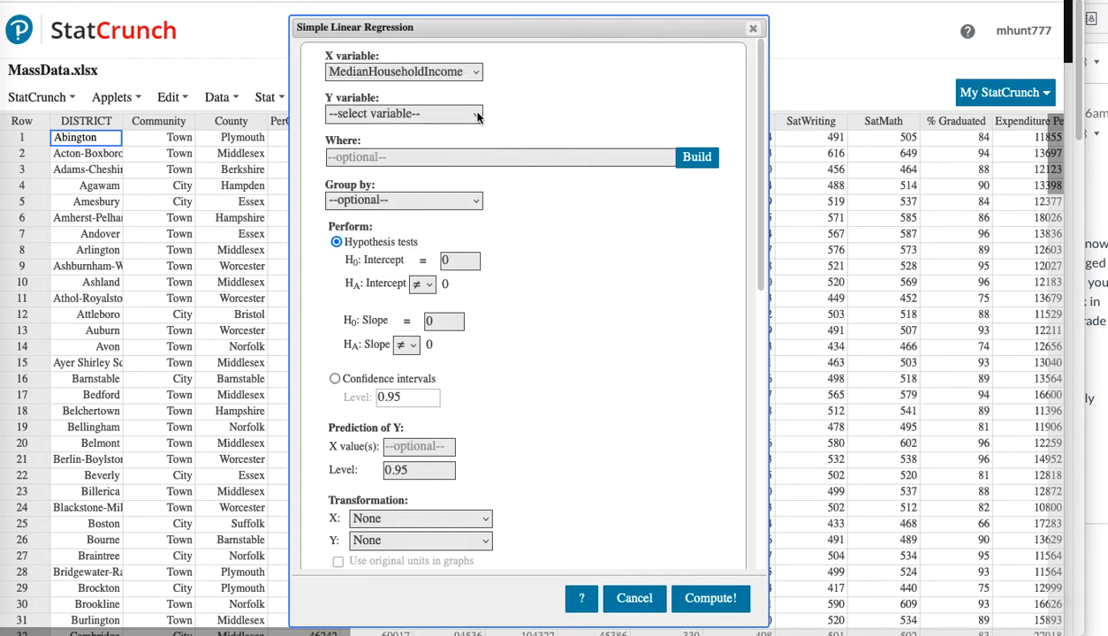
click(477, 116)
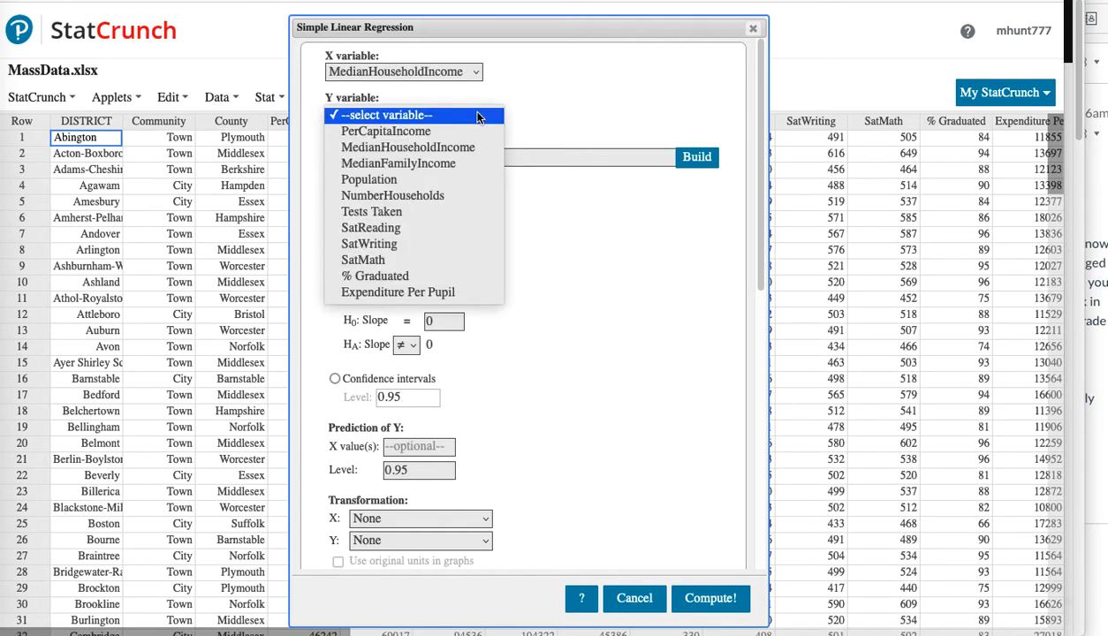
click(425, 258)
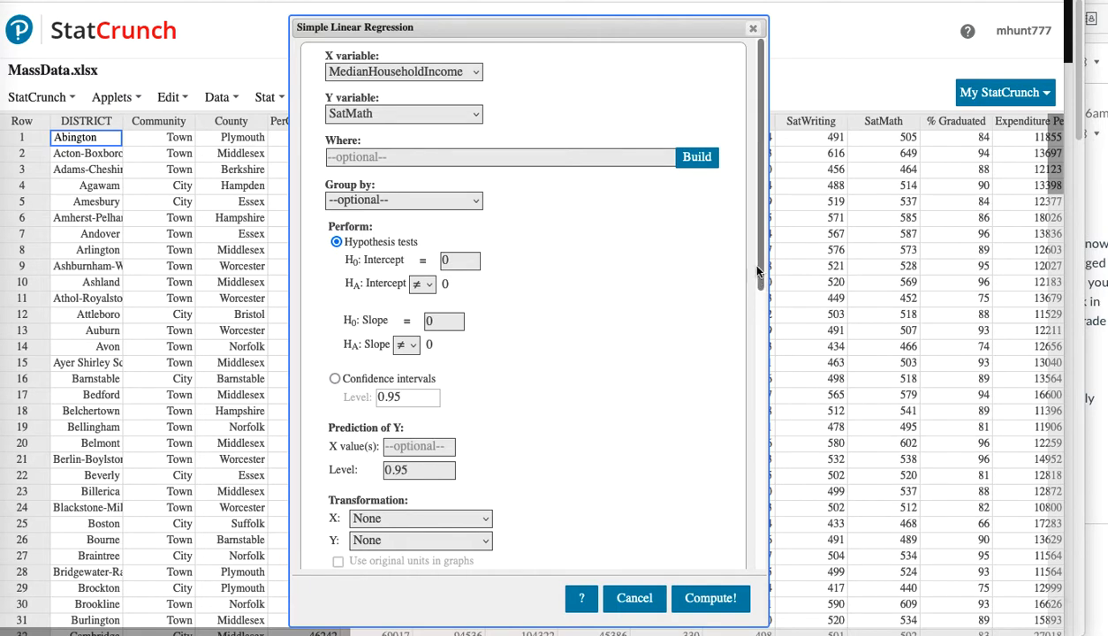
Include the fitted line plot, save Residuals, Studentized residuals and Predicted values, and compute the regression.
scroll(739, 271, down, 5)
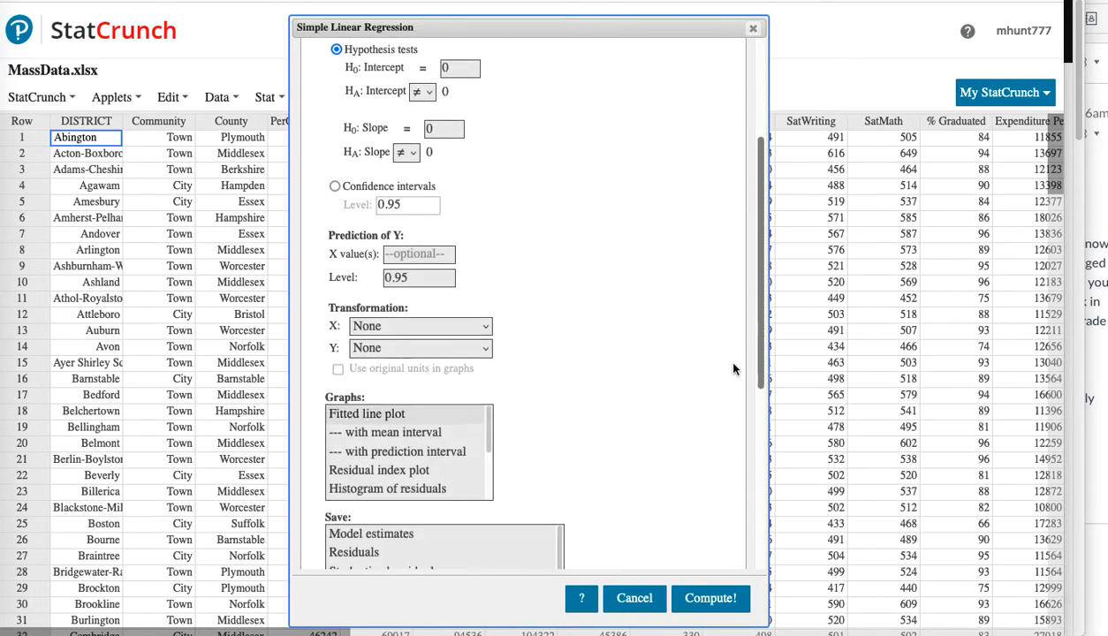
click(367, 352)
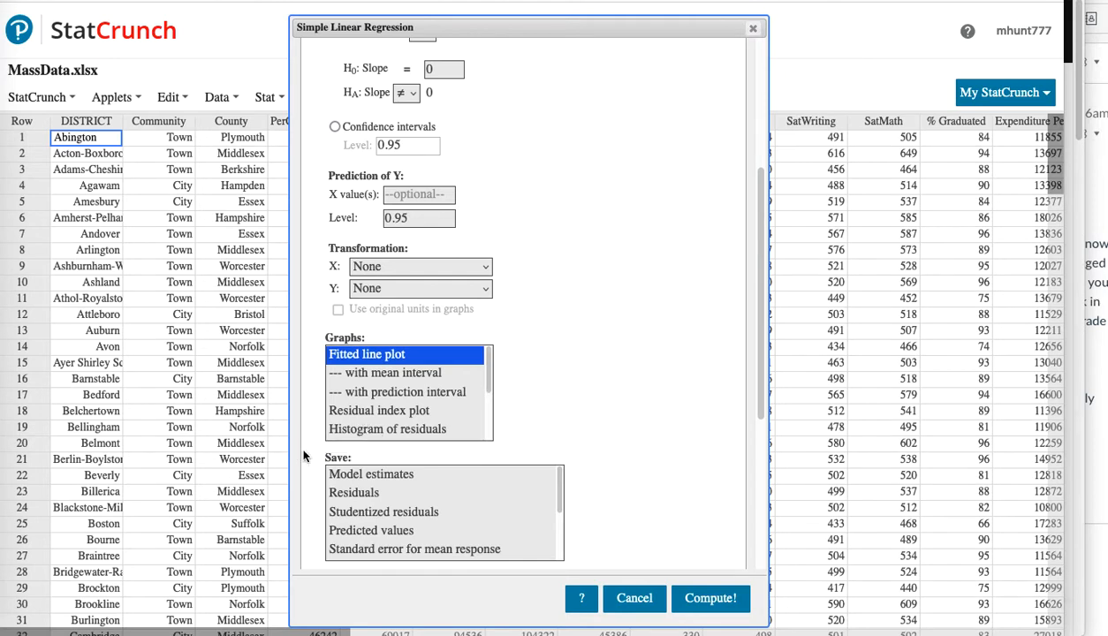
click(347, 490)
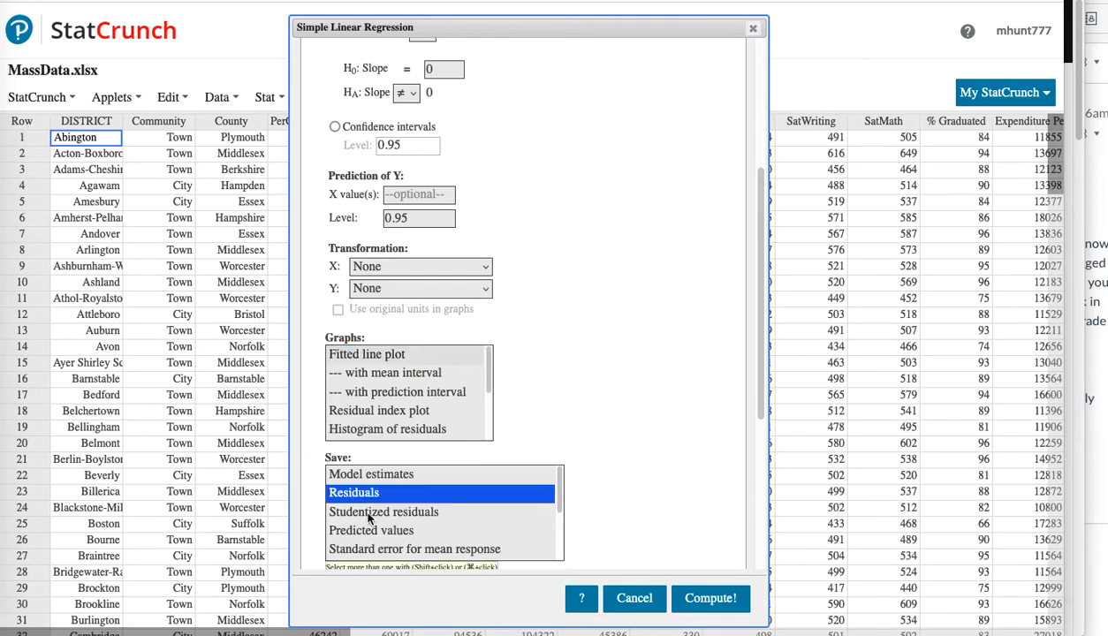
shift+click(369, 512)
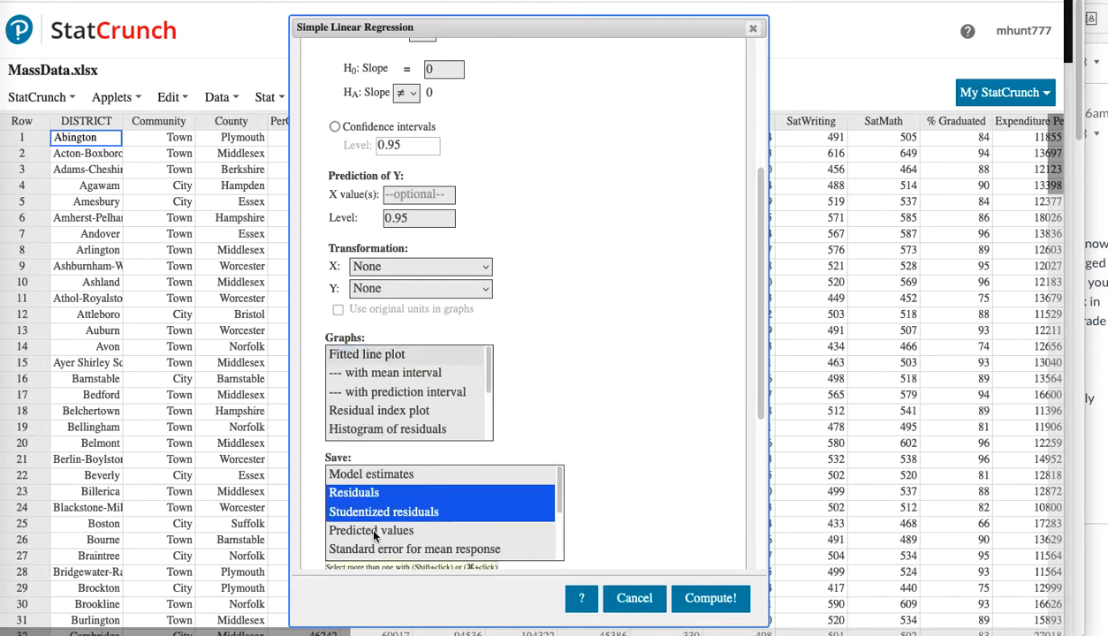
shift+click(373, 531)
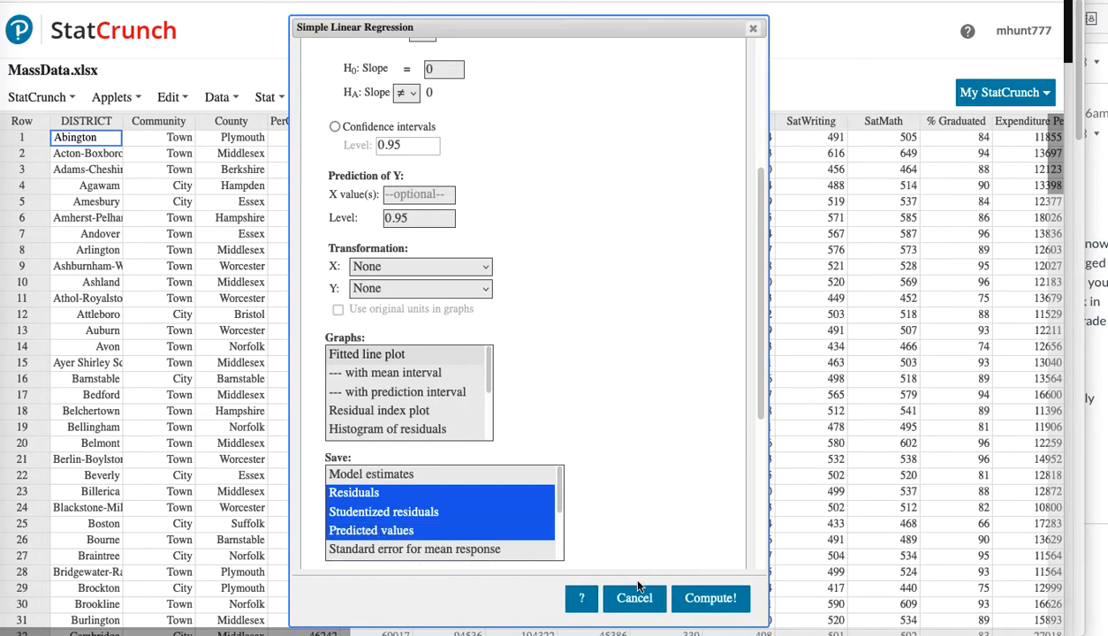
click(700, 599)
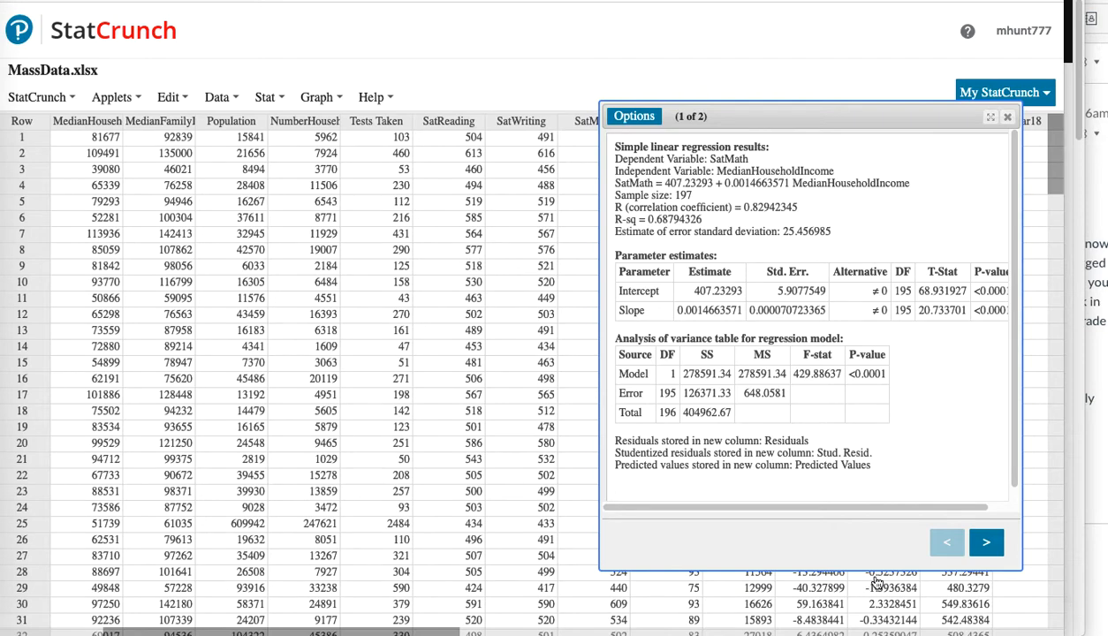
Examine the R-squared value and the SatMath regression equation in the results.
drag(851, 113, 665, 95)
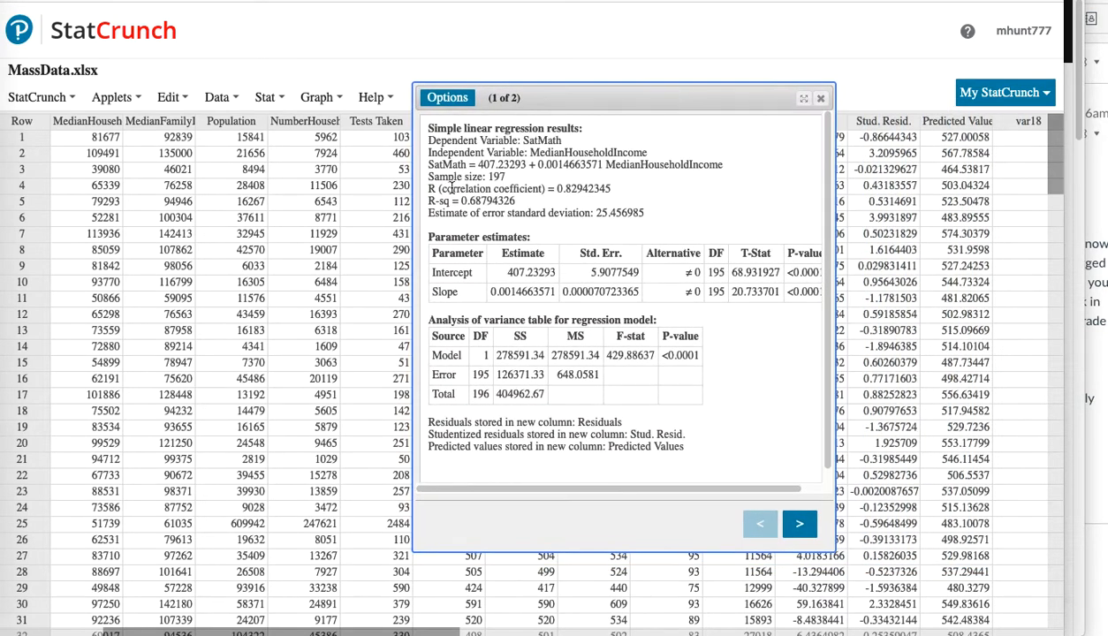
drag(422, 199, 510, 196)
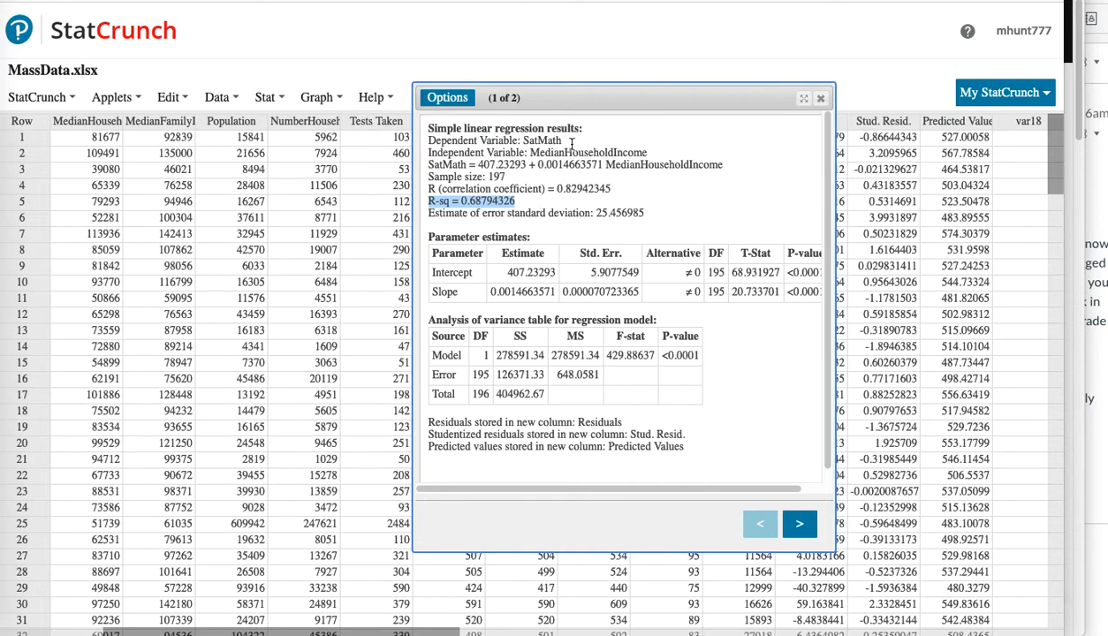
click(673, 192)
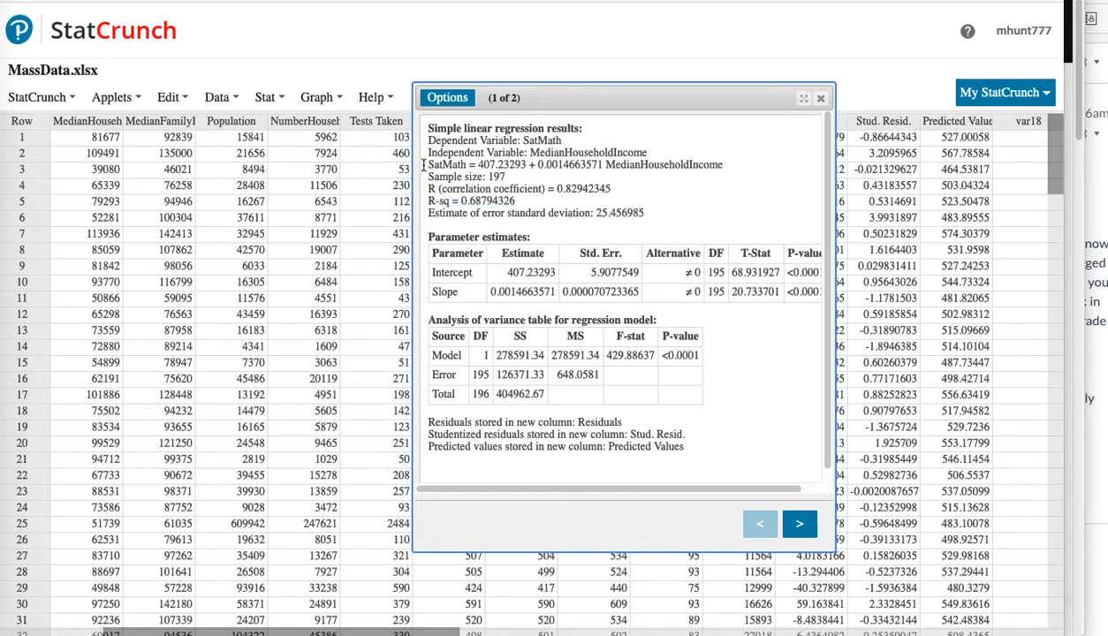
drag(421, 165, 772, 174)
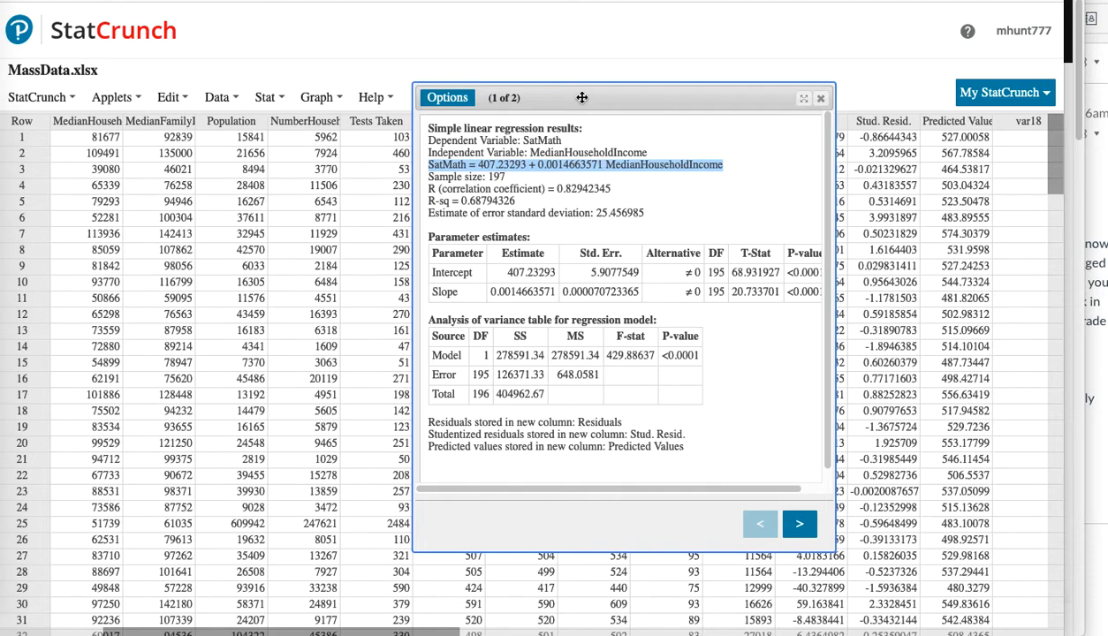
Examine the slope in the regression equation and the fitted line plot, and close the results window.
drag(574, 99, 484, 158)
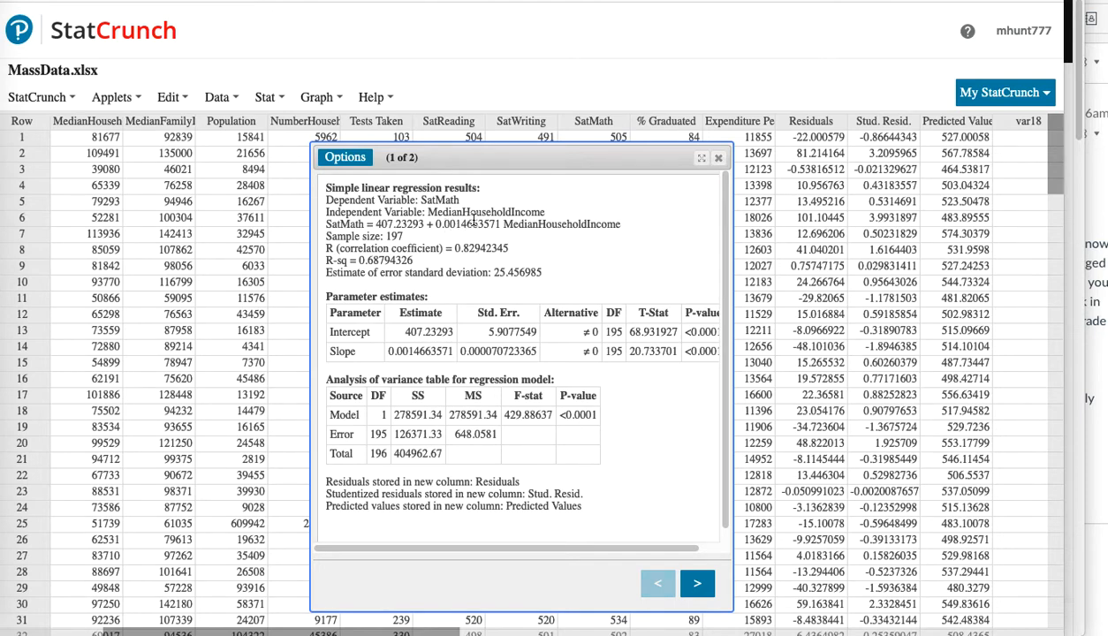
drag(467, 224, 419, 221)
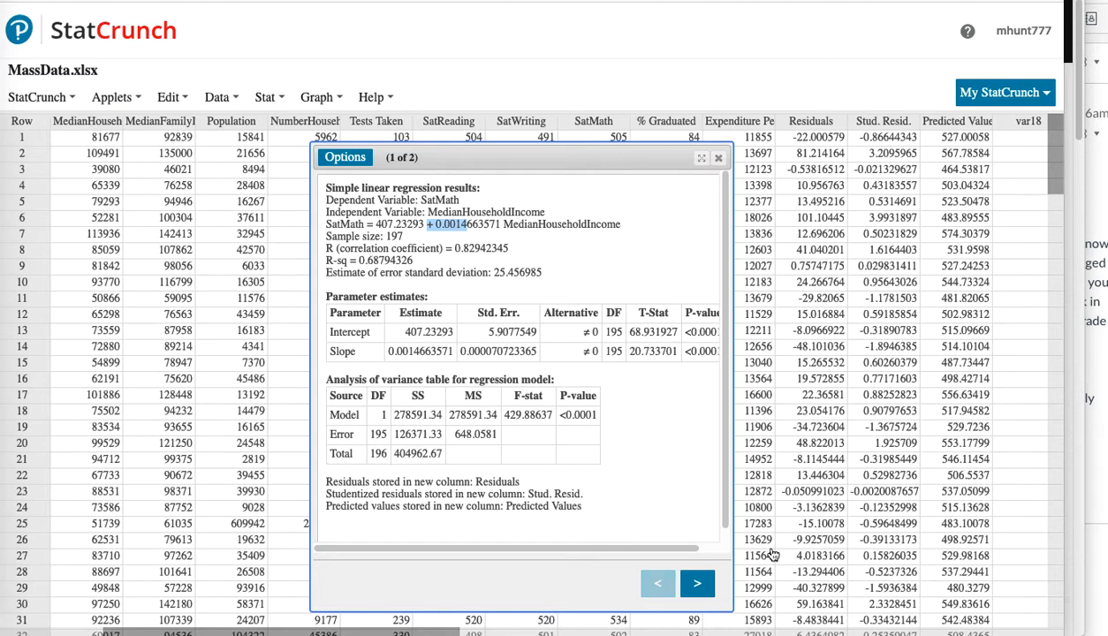
click(698, 588)
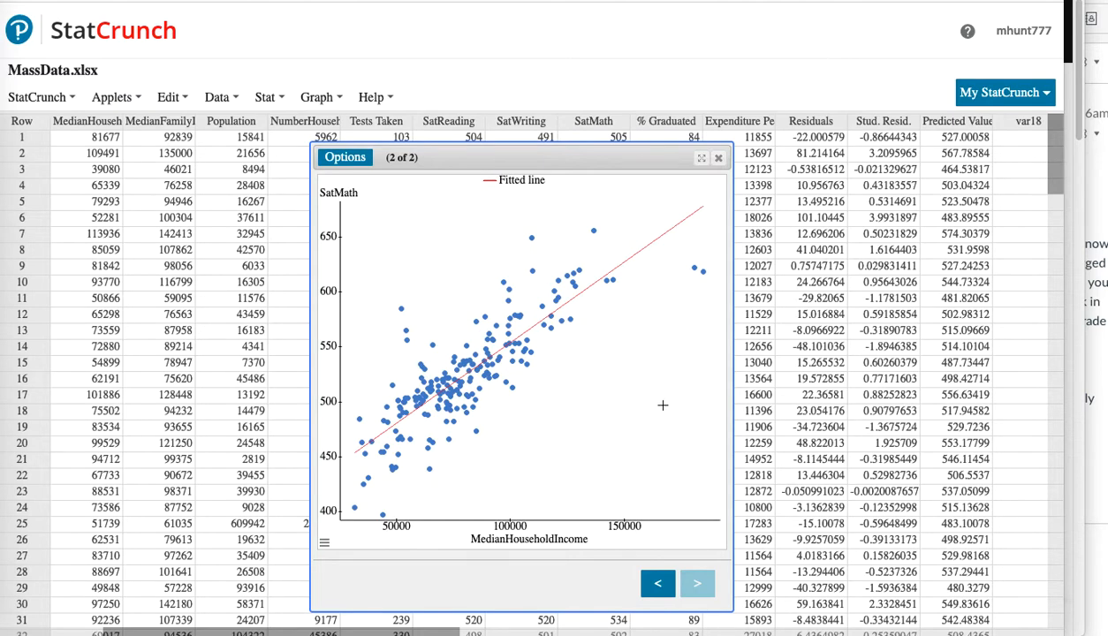
click(719, 159)
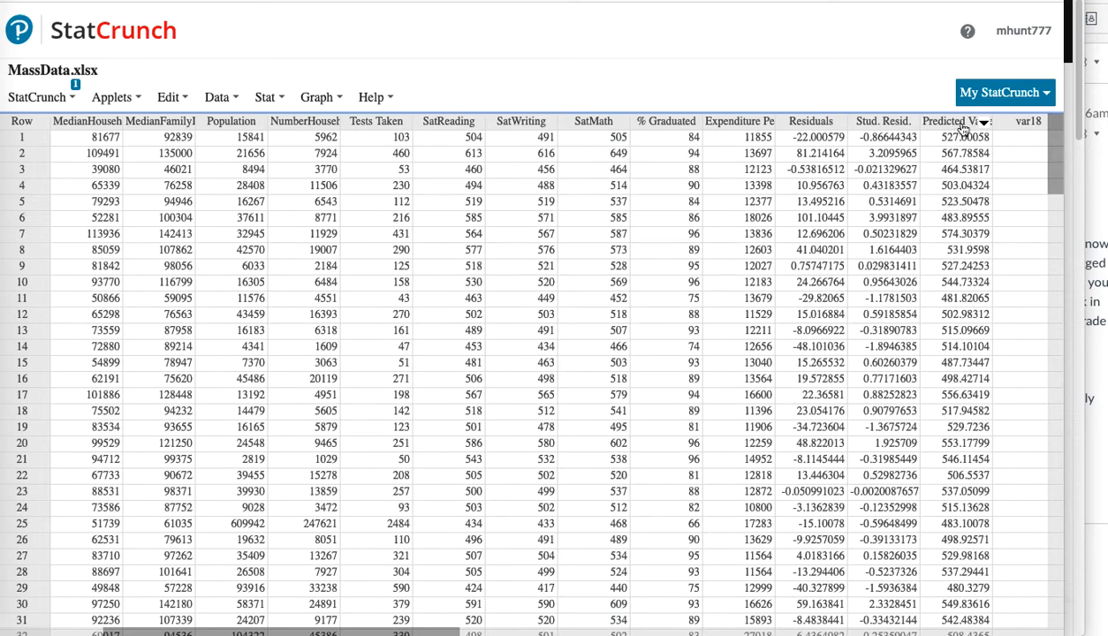
Sort the table ascending by the Stud. Resid. column and highlight row 1, the lowest studentized residual.
click(911, 124)
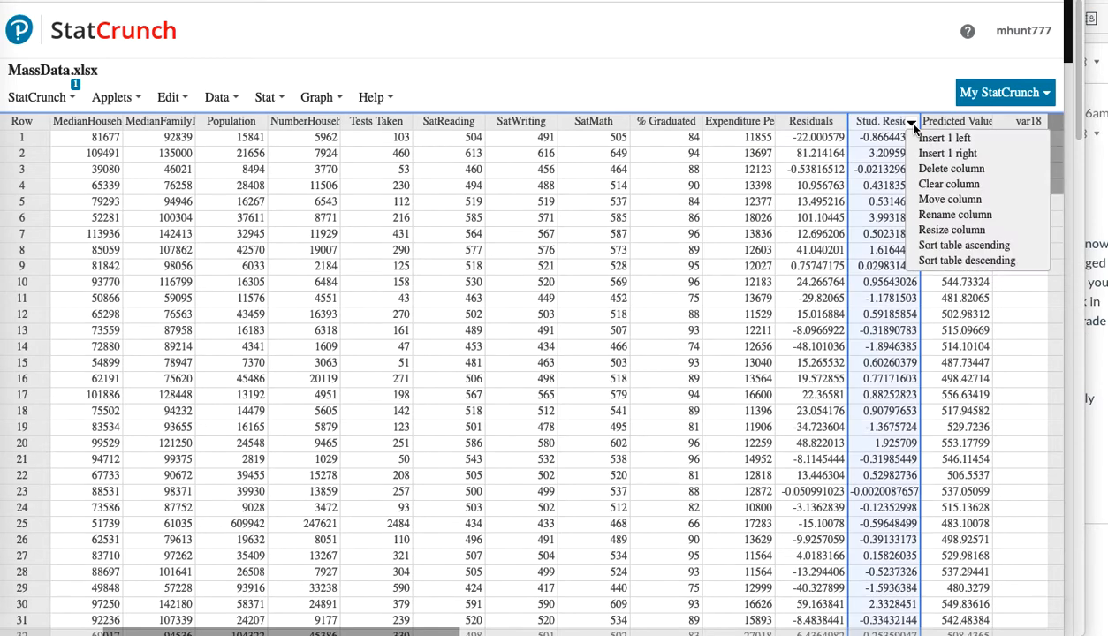
click(937, 247)
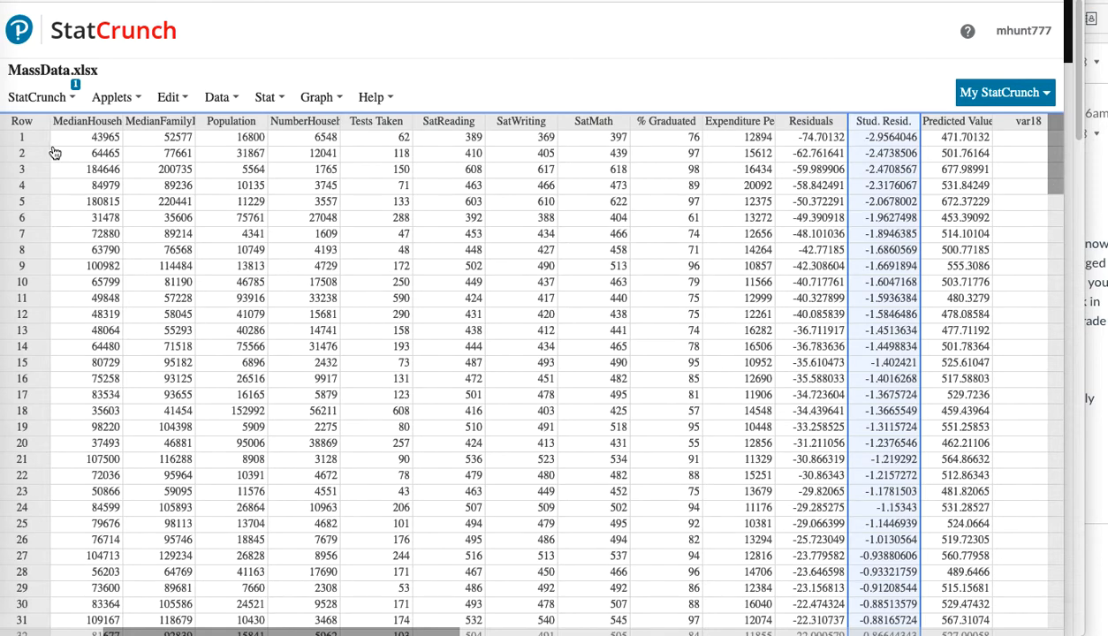
click(22, 139)
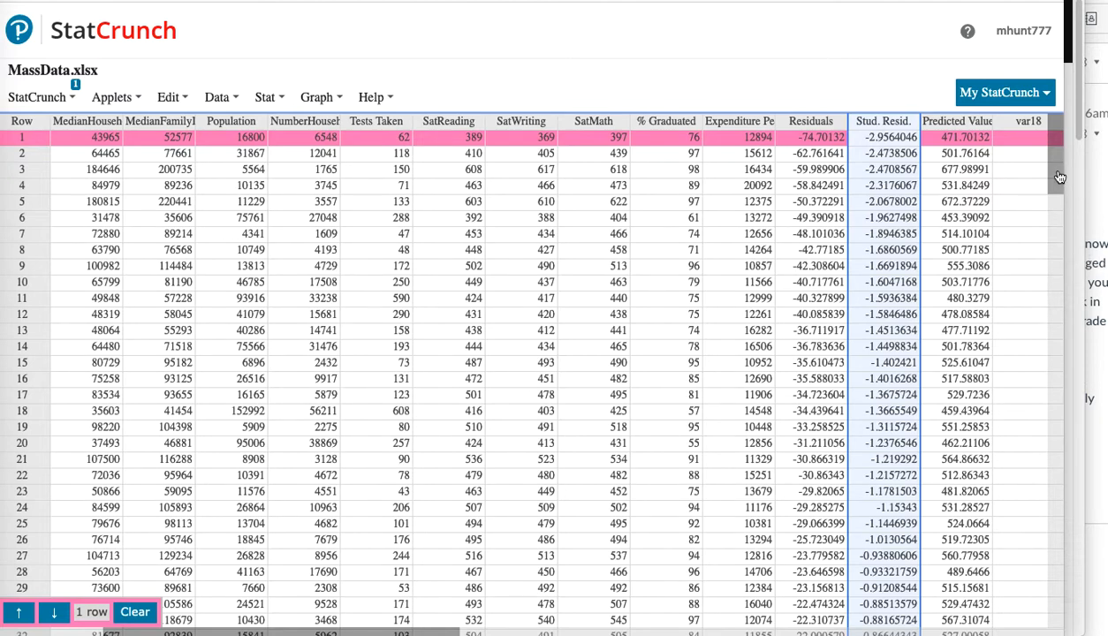
Highlight row 197, the Amherst-Pelham district with the highest studentized residual, at the end of the sorted table.
drag(1060, 178, 1080, 628)
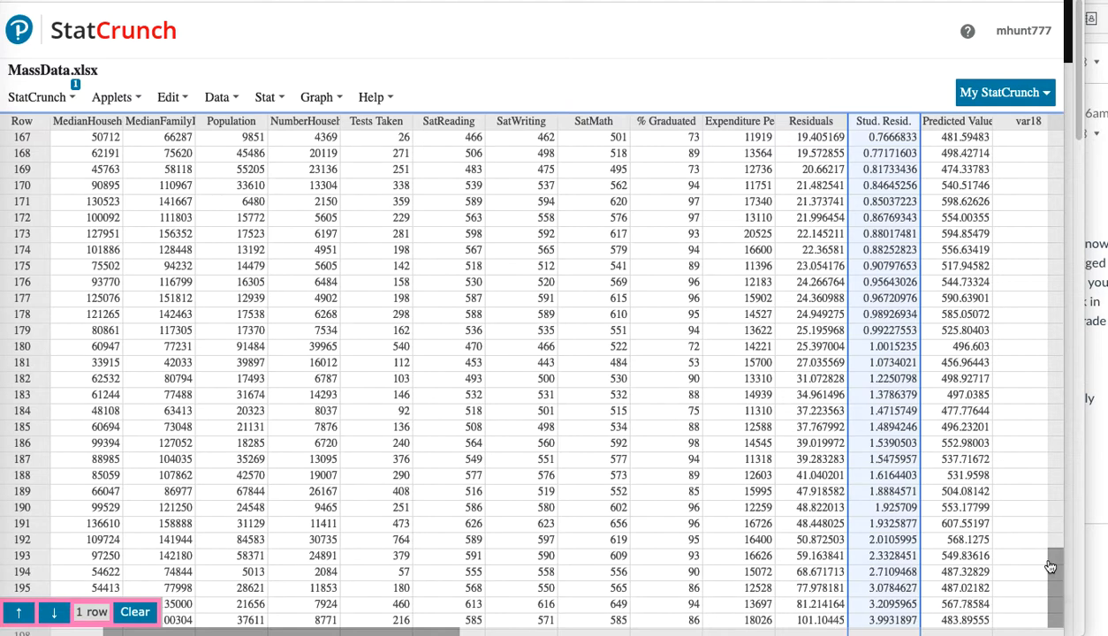
click(891, 622)
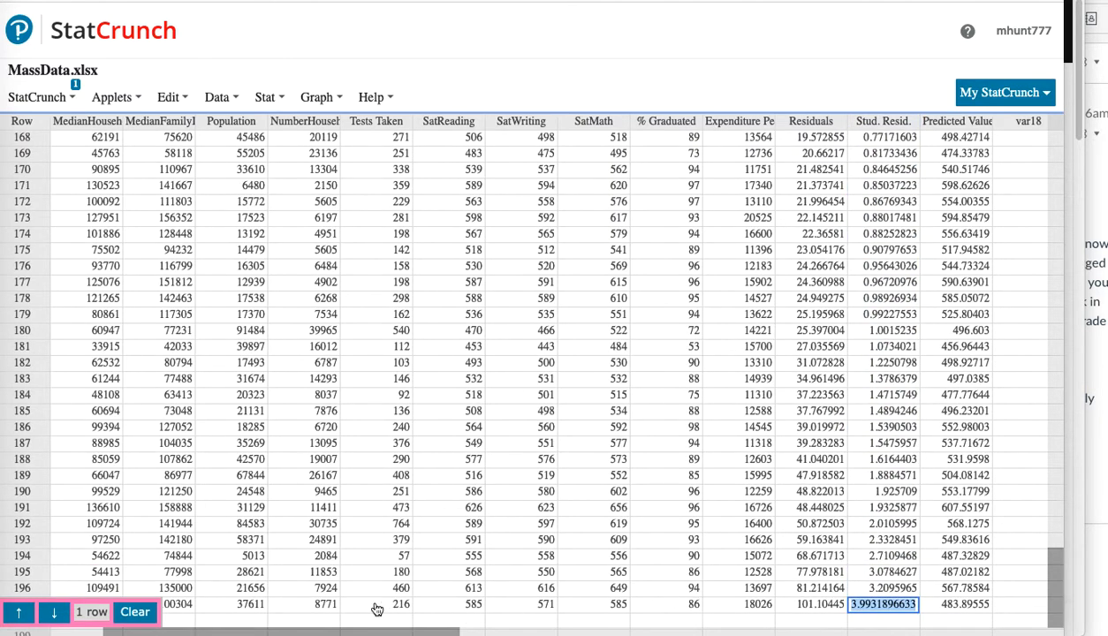
click(341, 605)
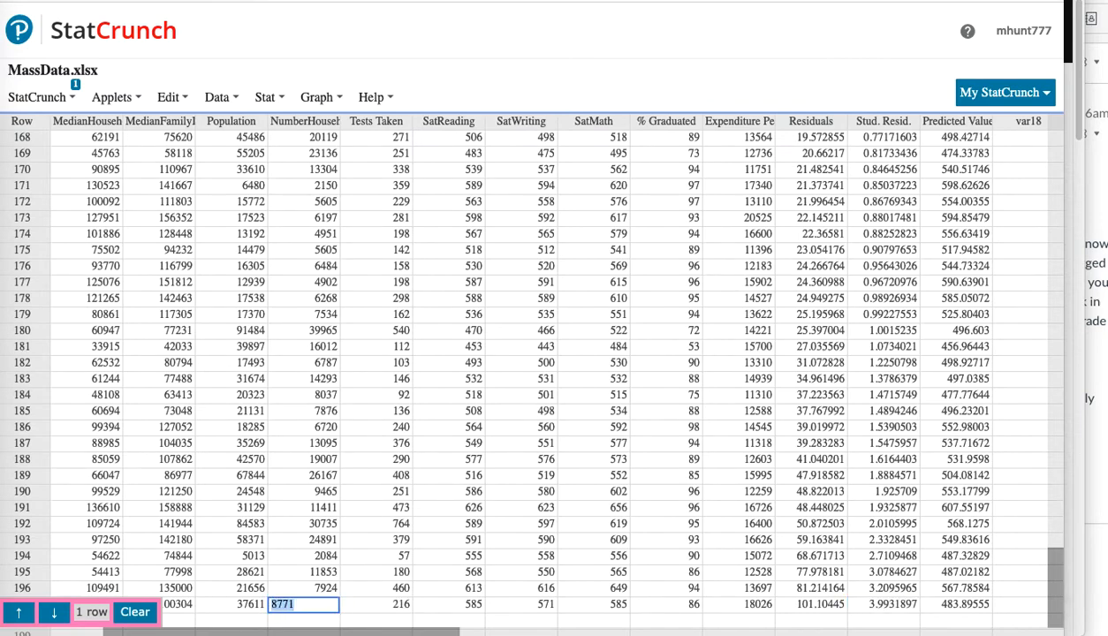
scroll(175, 594, left, 5)
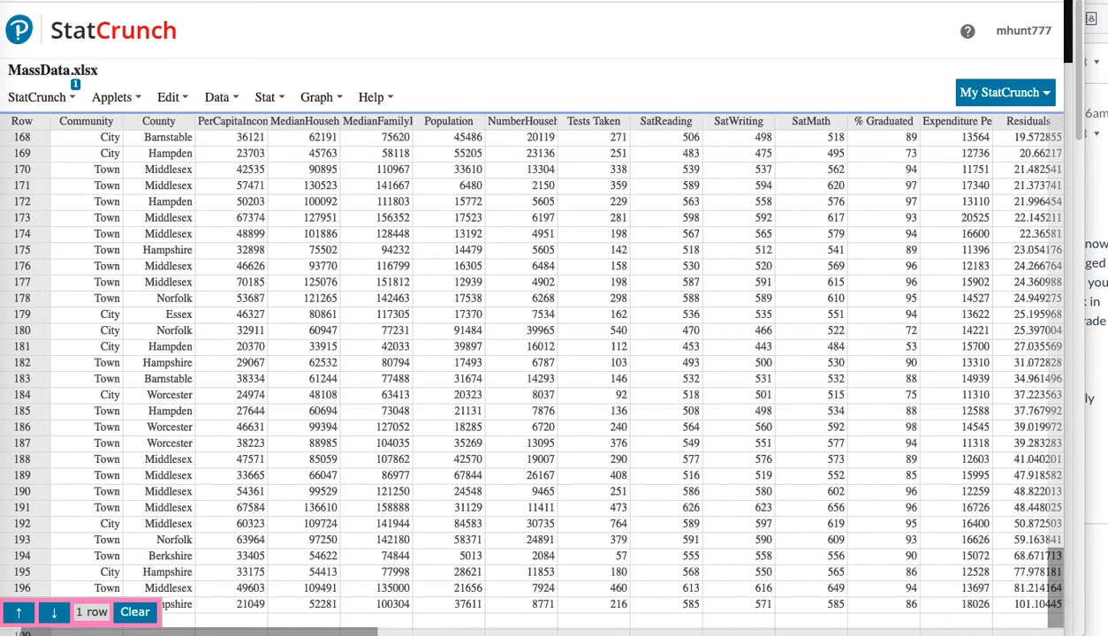
scroll(174, 593, left, 2)
click(22, 597)
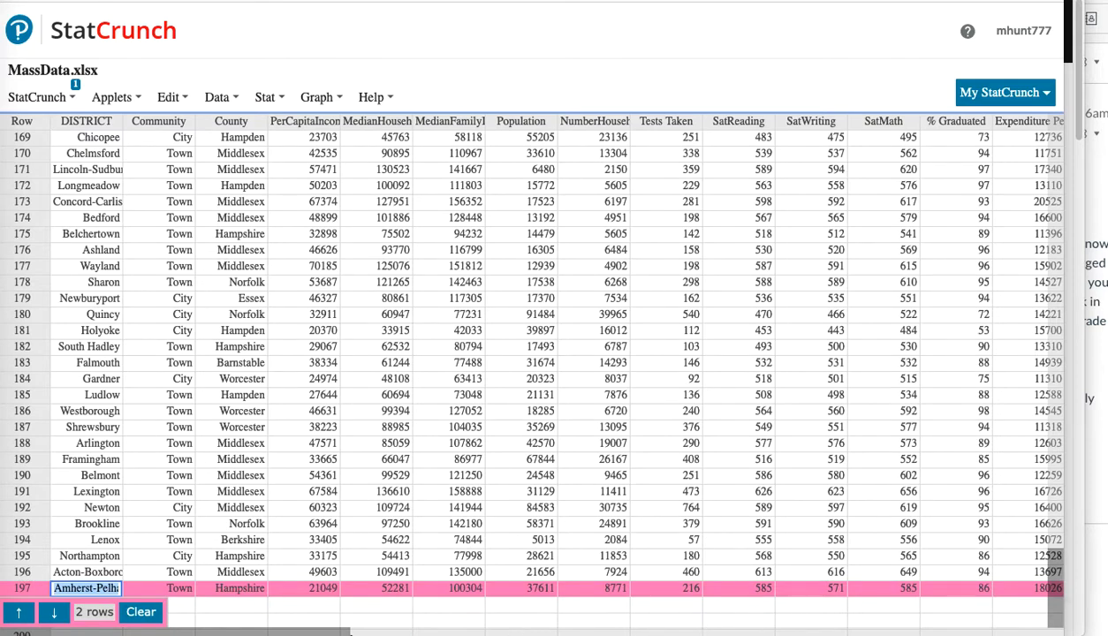
Reopen the minimized regression results and examine the two highlighted rows' points on the fitted line plot.
drag(329, 631, 487, 633)
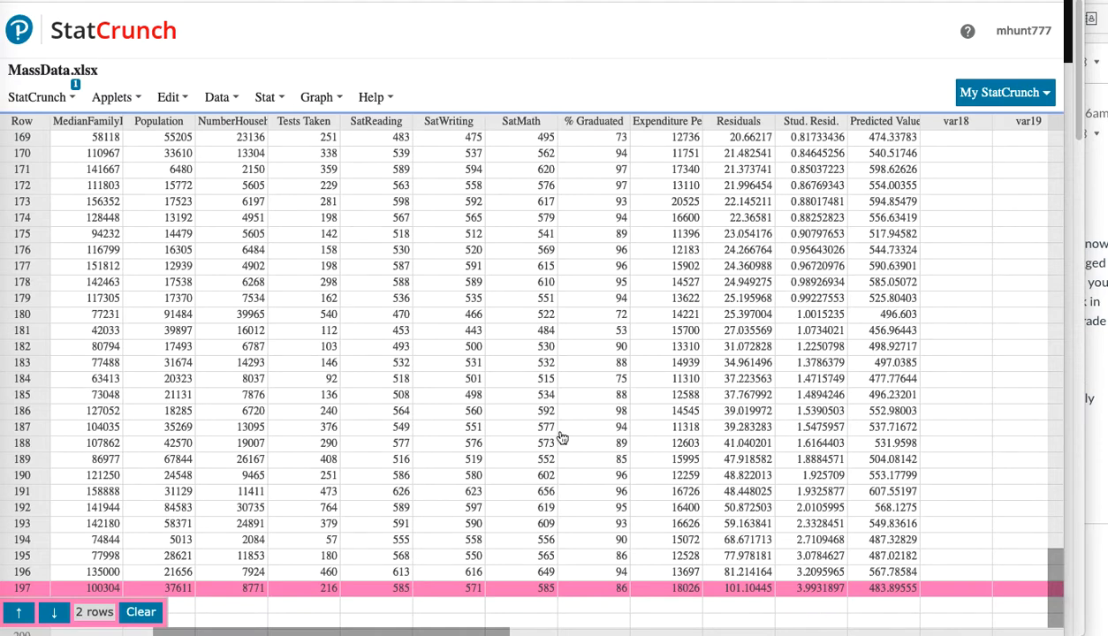
click(265, 98)
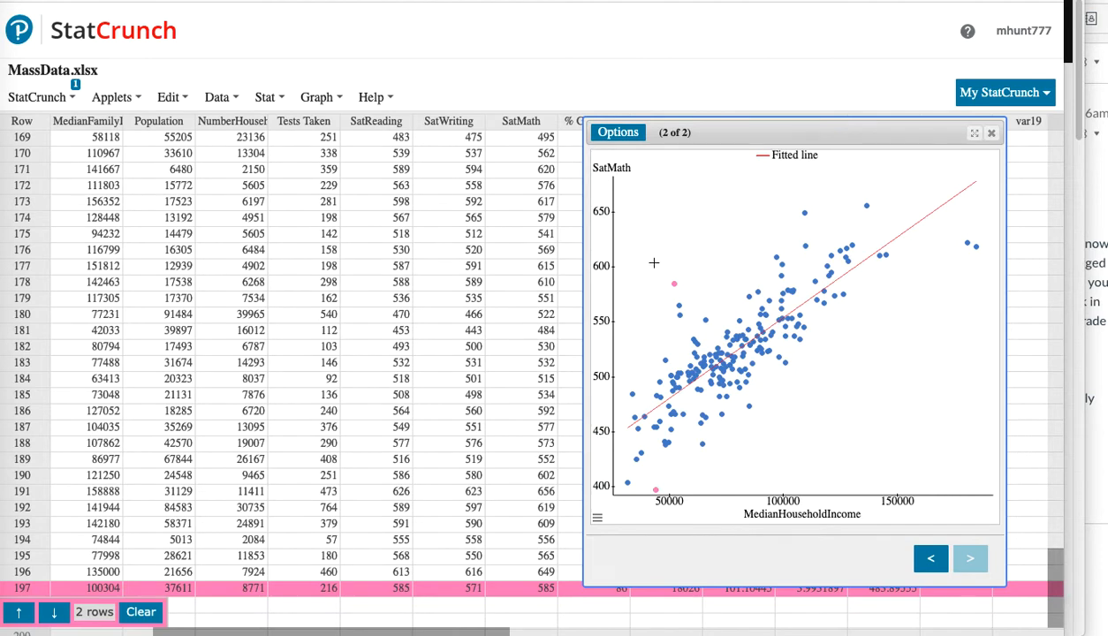
drag(653, 262, 692, 294)
drag(647, 485, 671, 496)
mouse_move(654, 489)
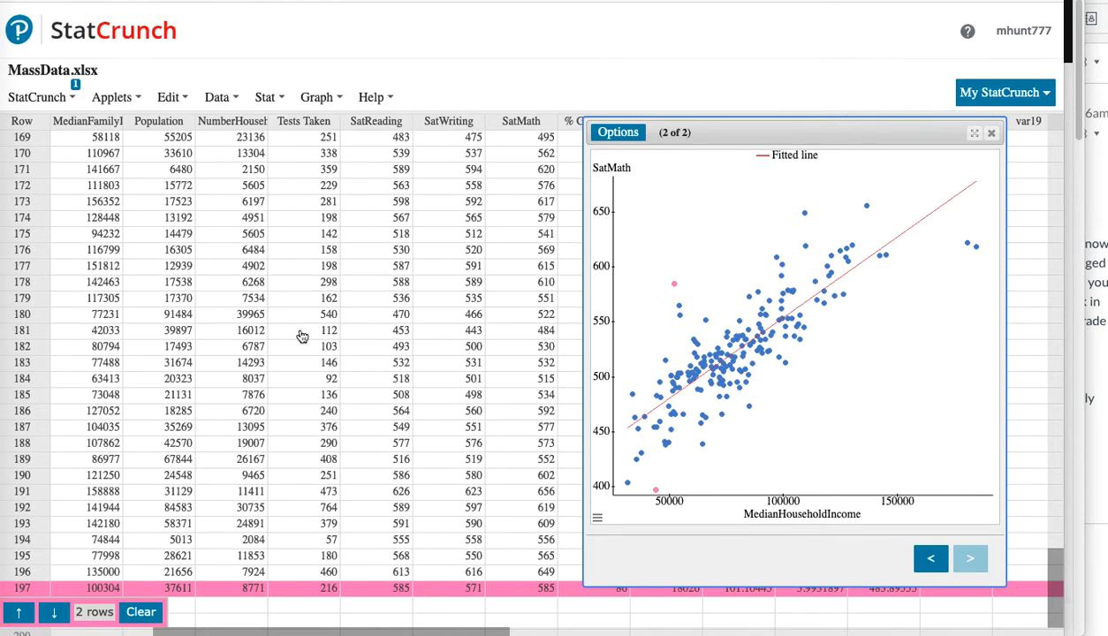
Switch to the Word document and highlight Sturbridge's residual text "= - 74.7" in yellow.
click(75, 85)
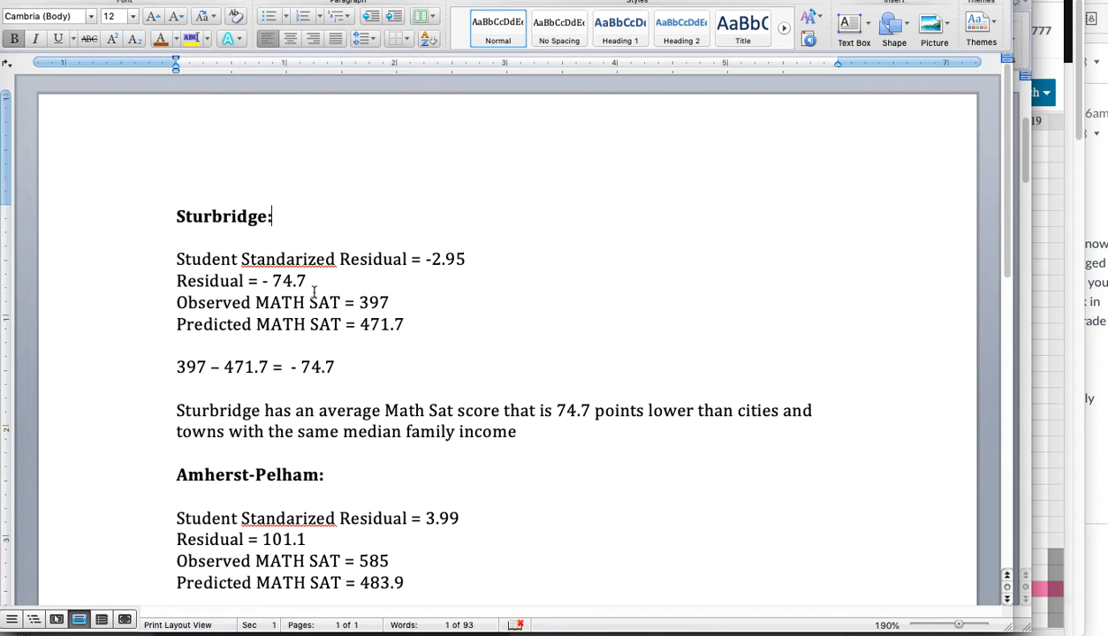
click(257, 281)
drag(281, 279, 316, 281)
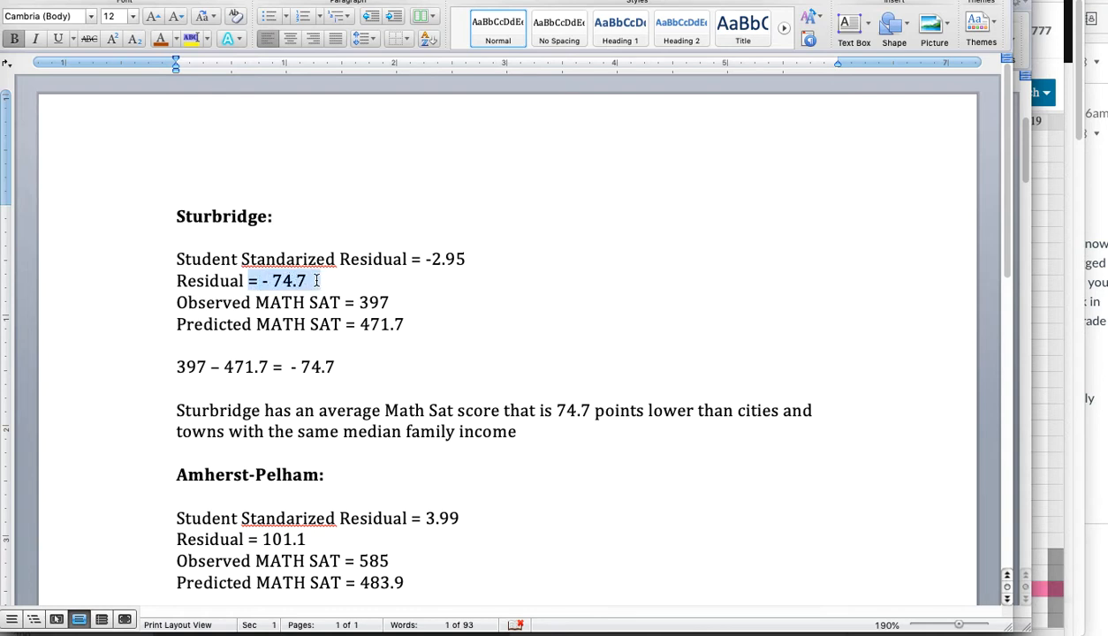
click(191, 38)
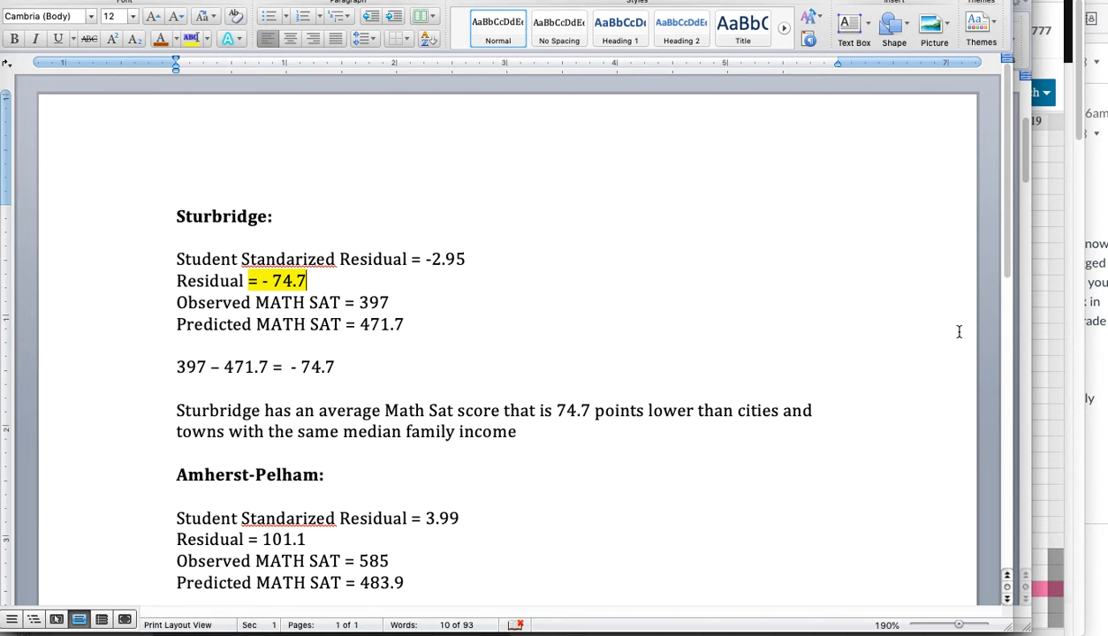
Examine Amherst-Pelham's residual and its written interpretation in the document, and switch back to StatCrunch.
drag(1008, 265, 995, 311)
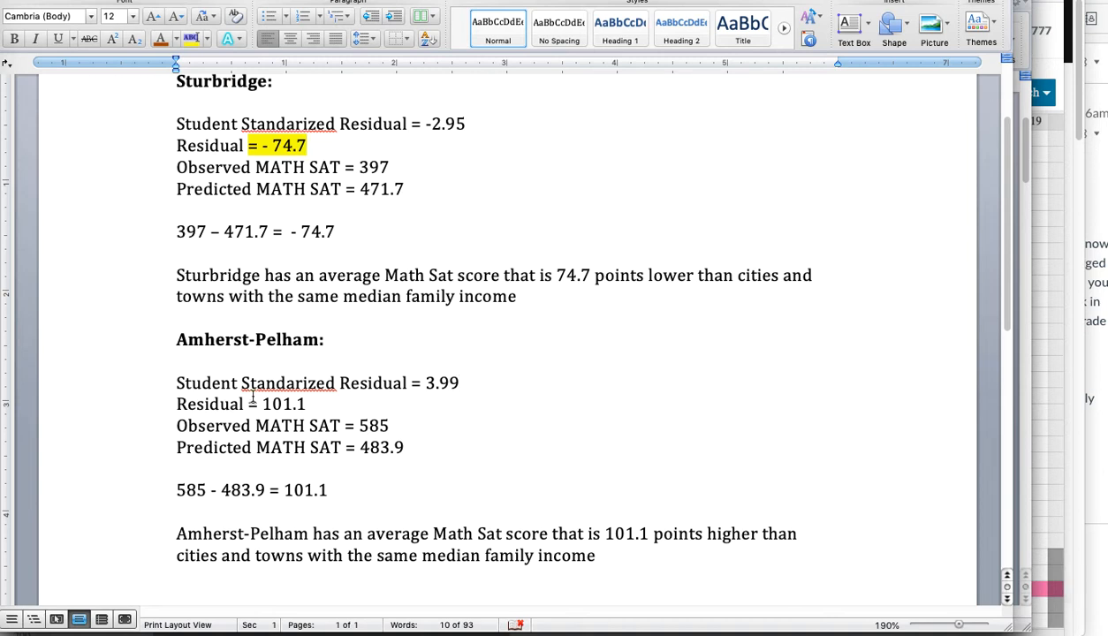
drag(263, 404, 311, 404)
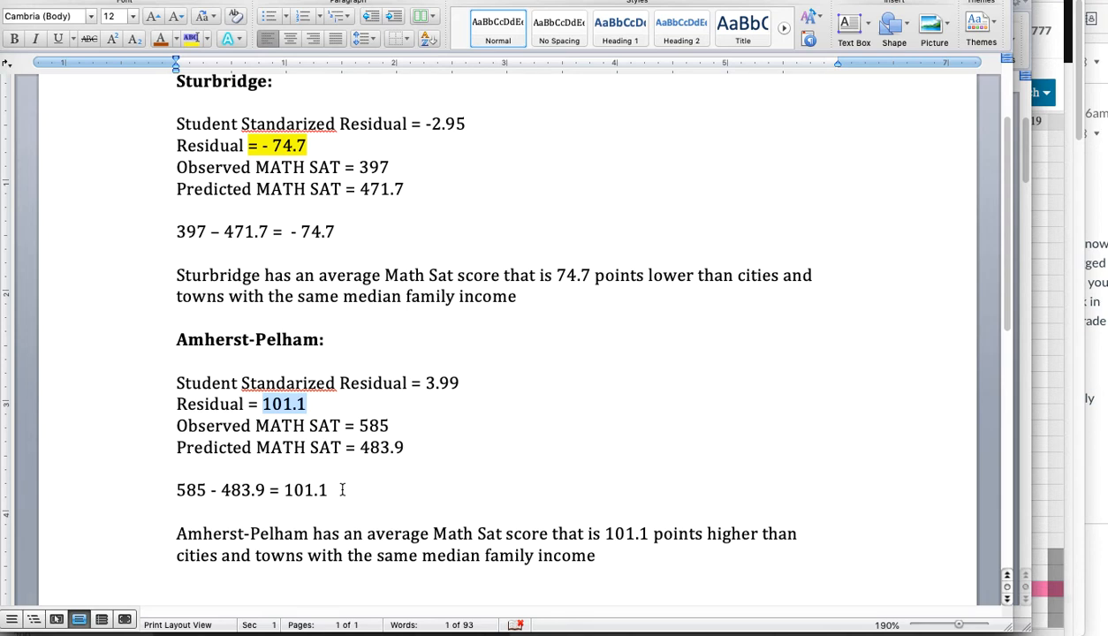
drag(1007, 334, 1007, 351)
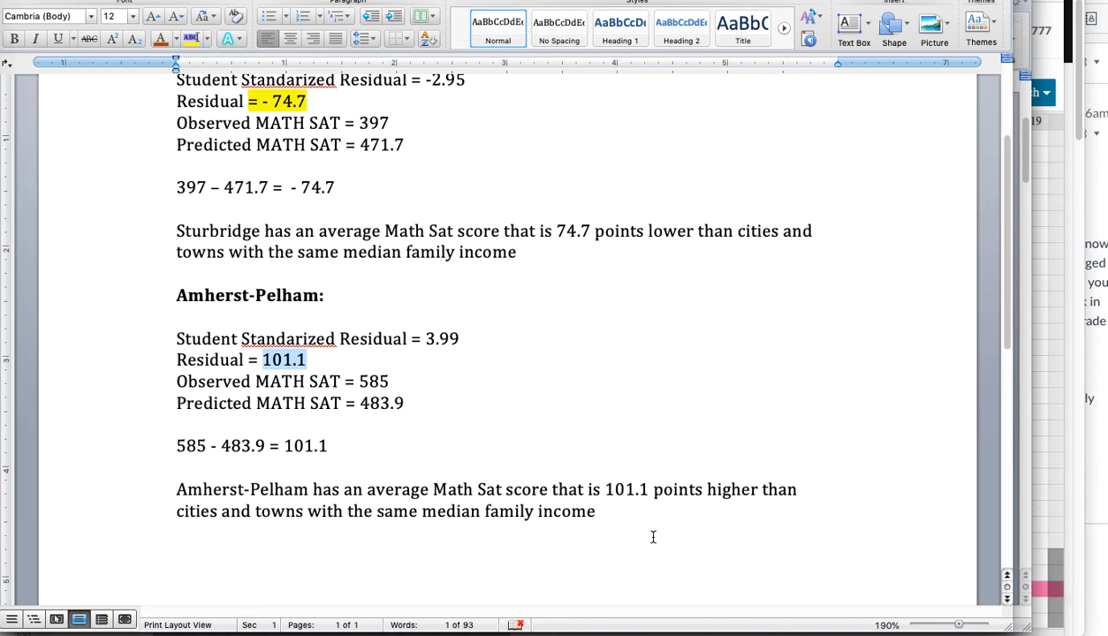
key(super+Tab)
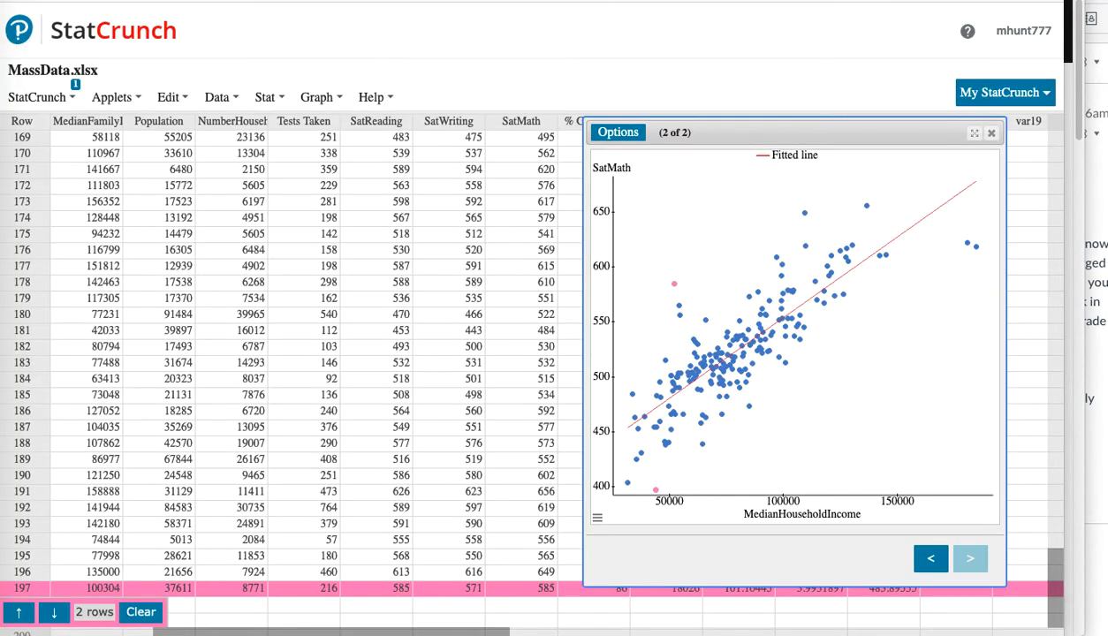